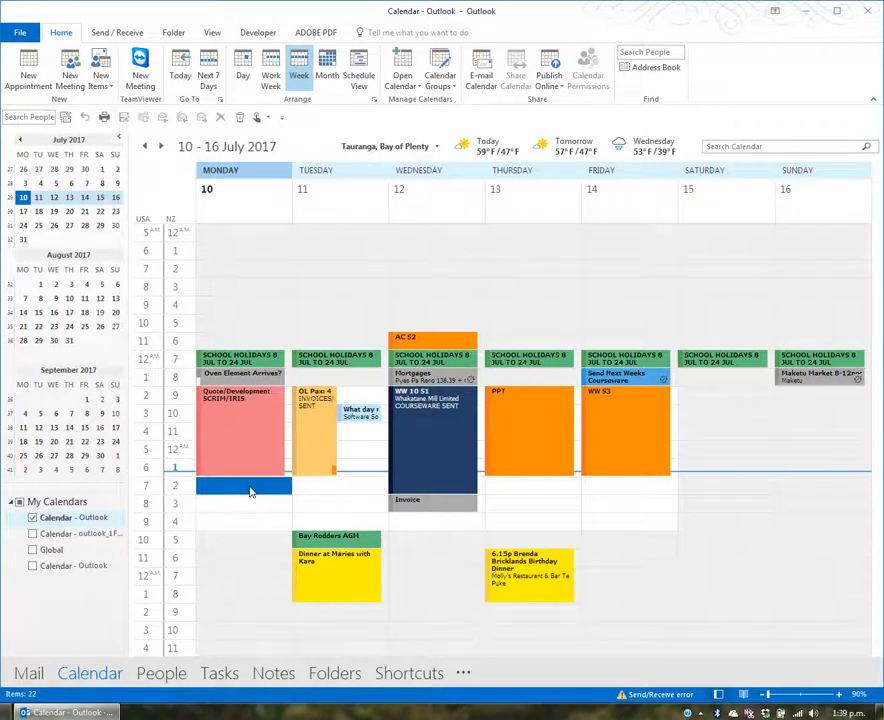
Step: Create an appointment in Monday 10 July's 2 p.m. slot with the subject "Client Meeting" and the location "Board Room"
double_click(250, 490)
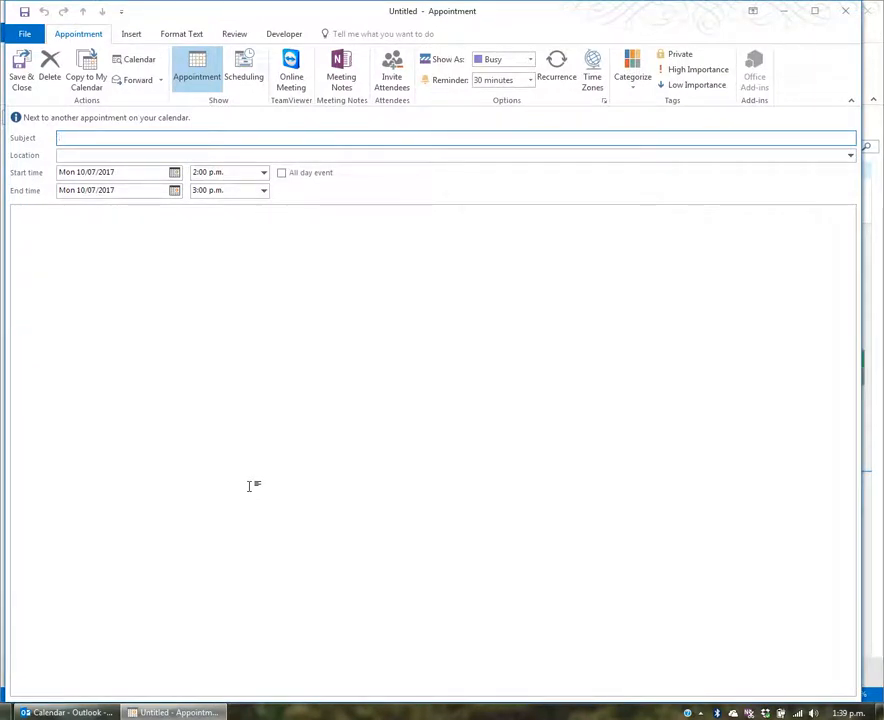
text(Client Meeting)
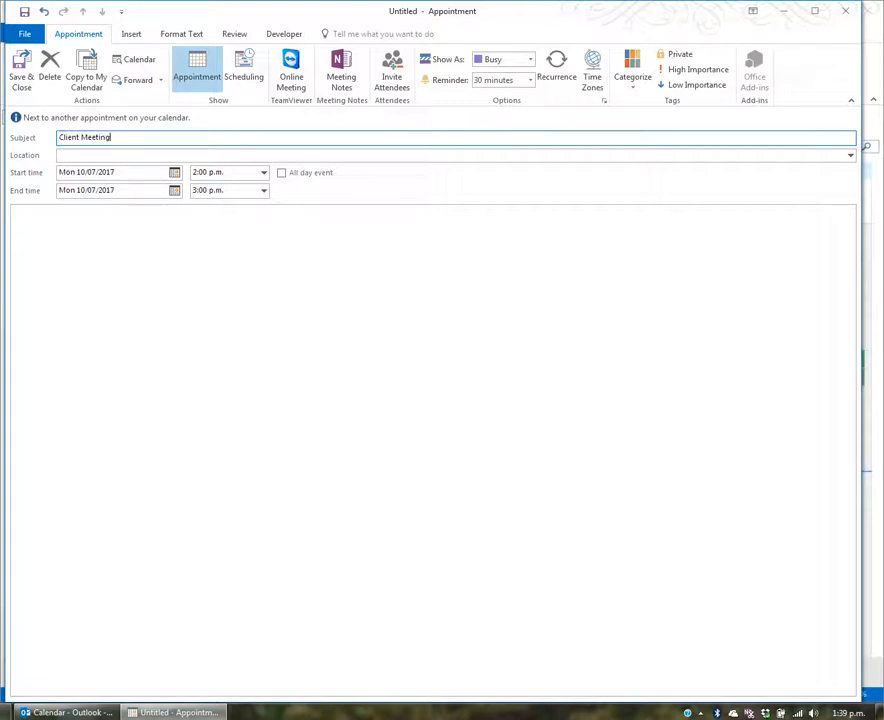
key(Tab)
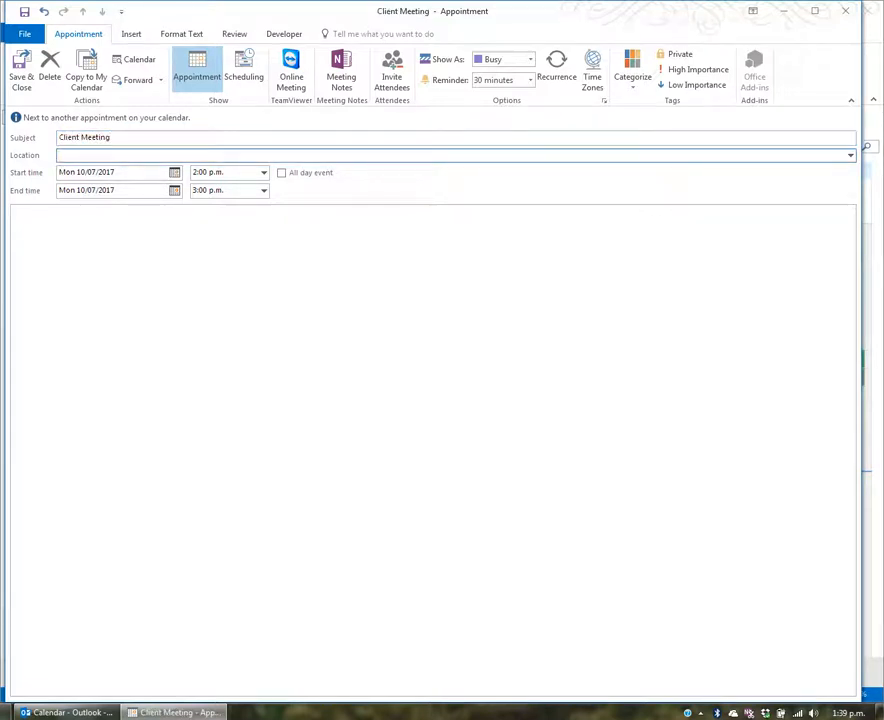
click(111, 138)
key(Tab)
text(E)
text(oard Room)
Step: Set the appointment's start date to today and its time to run from 3:00 p.m. to 5:00 p.m
key(Tab)
text(friday)
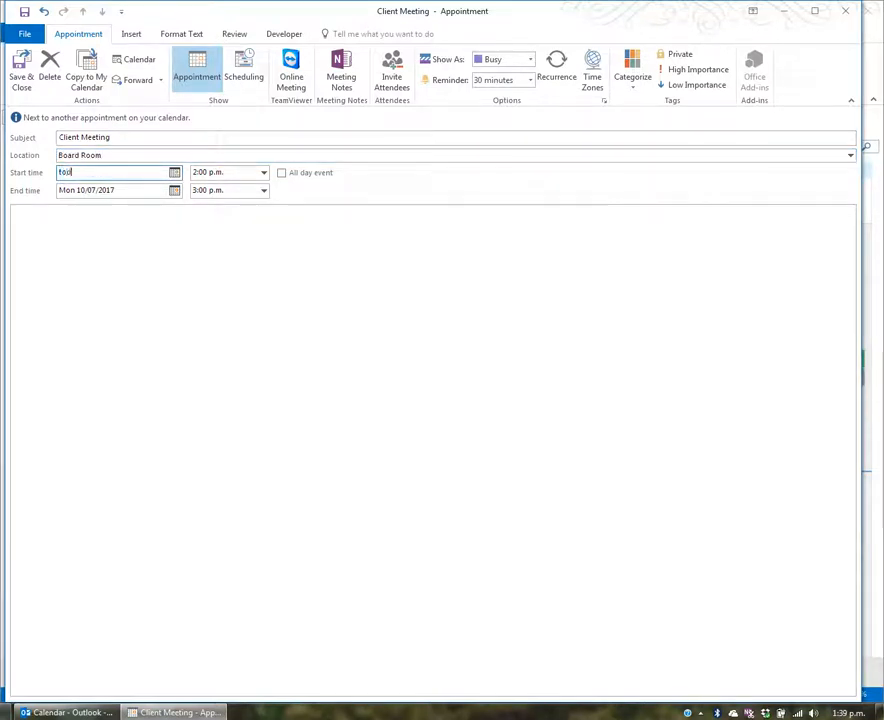
key(Return)
key(Tab)
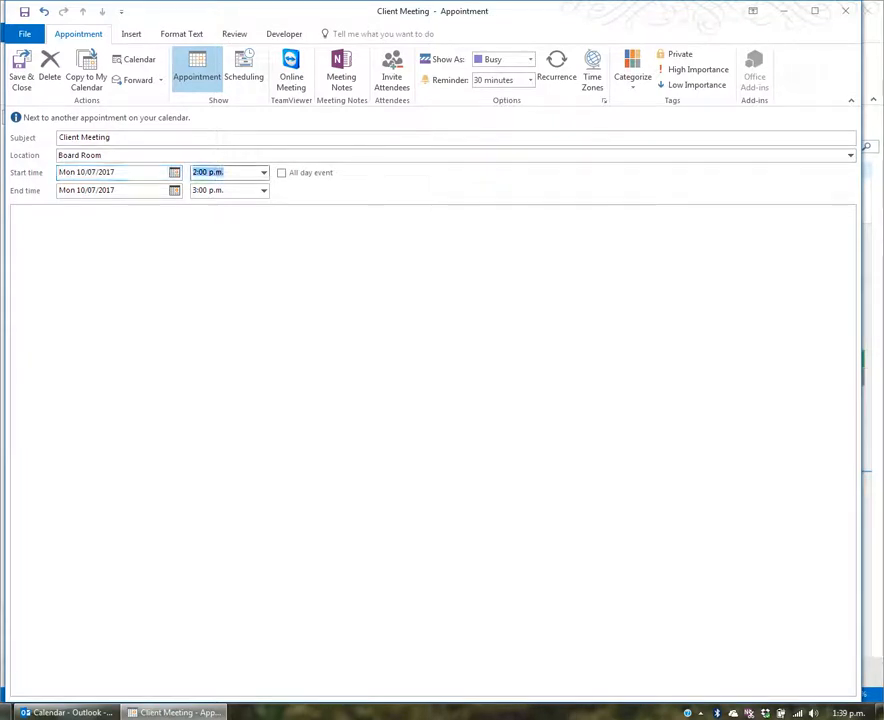
key(BackSpace)
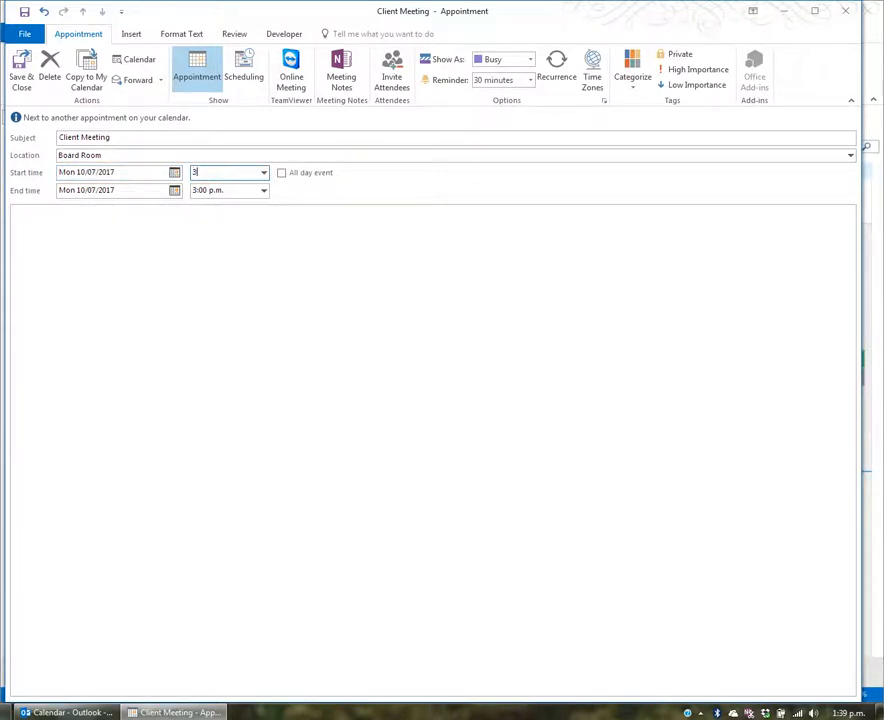
key(Tab)
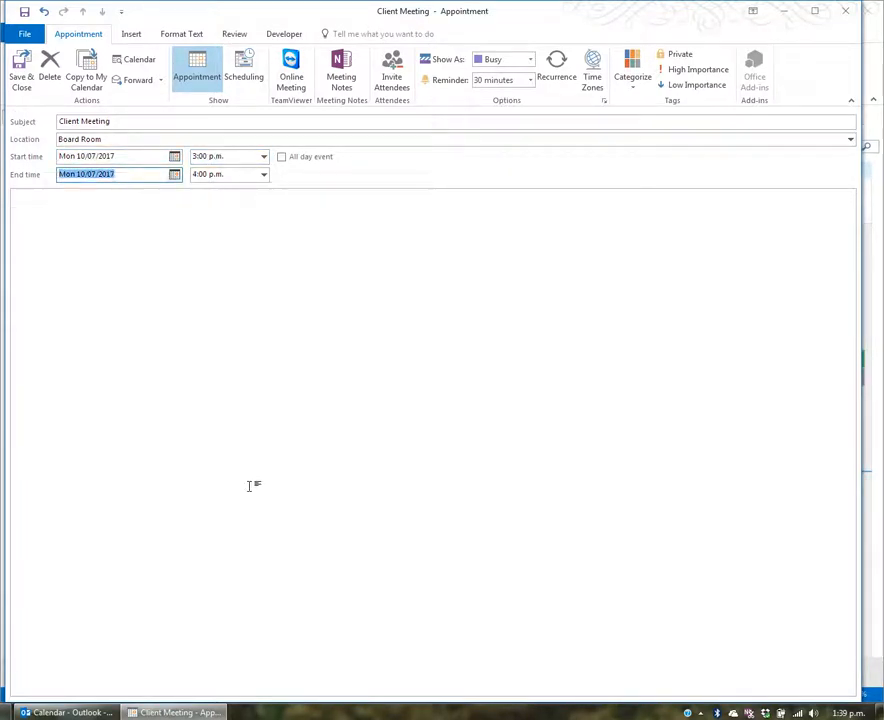
key(Tab)
text(5)
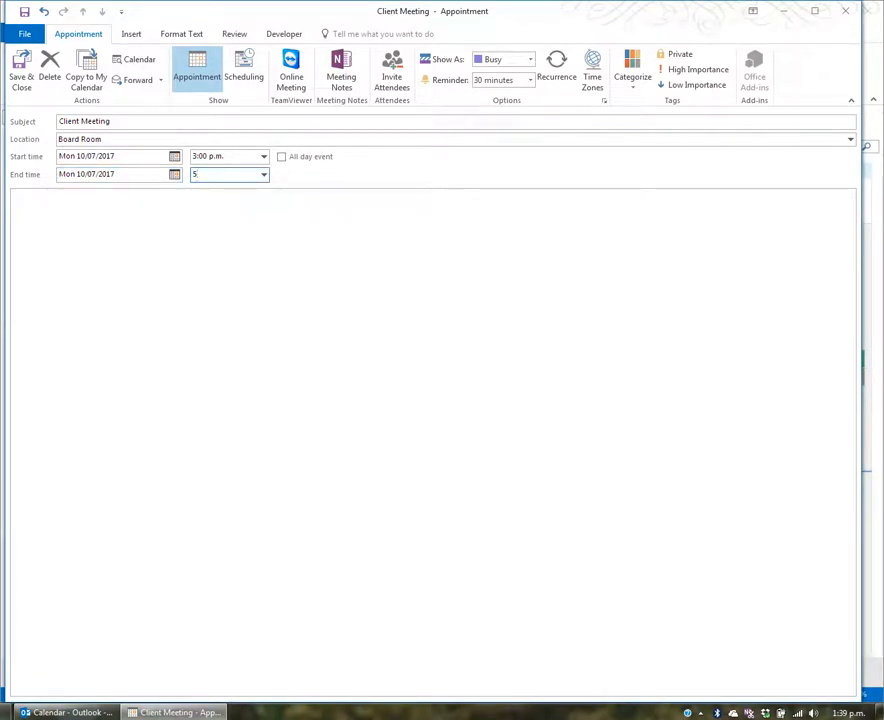
text(:00 p)
key(Tab)
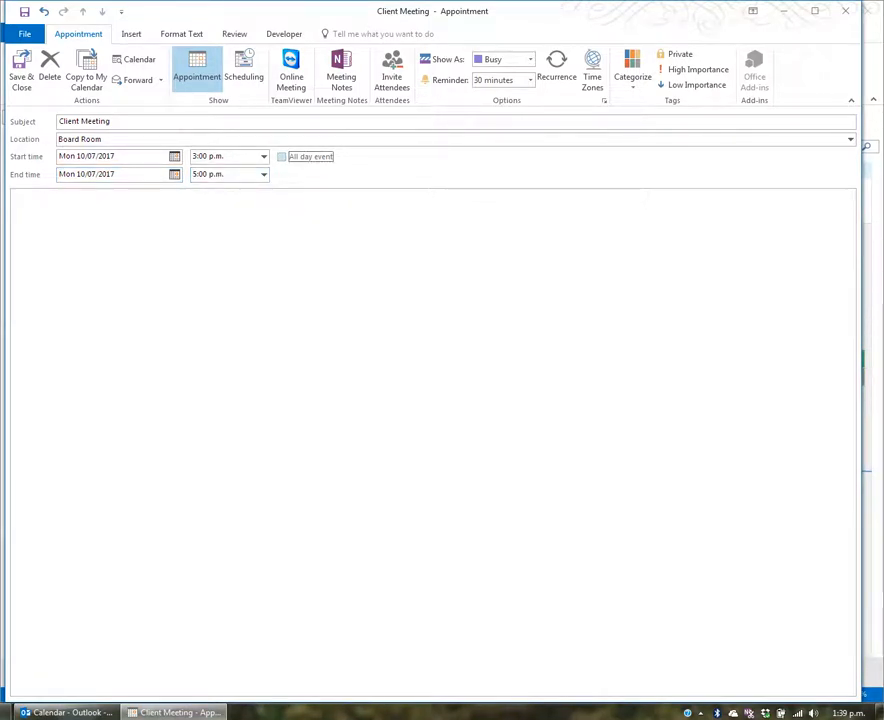
Step: Add the note "Type any notes here..." to the appointment, then save and close it
key(Tab)
text(Type any note )
text( here...)
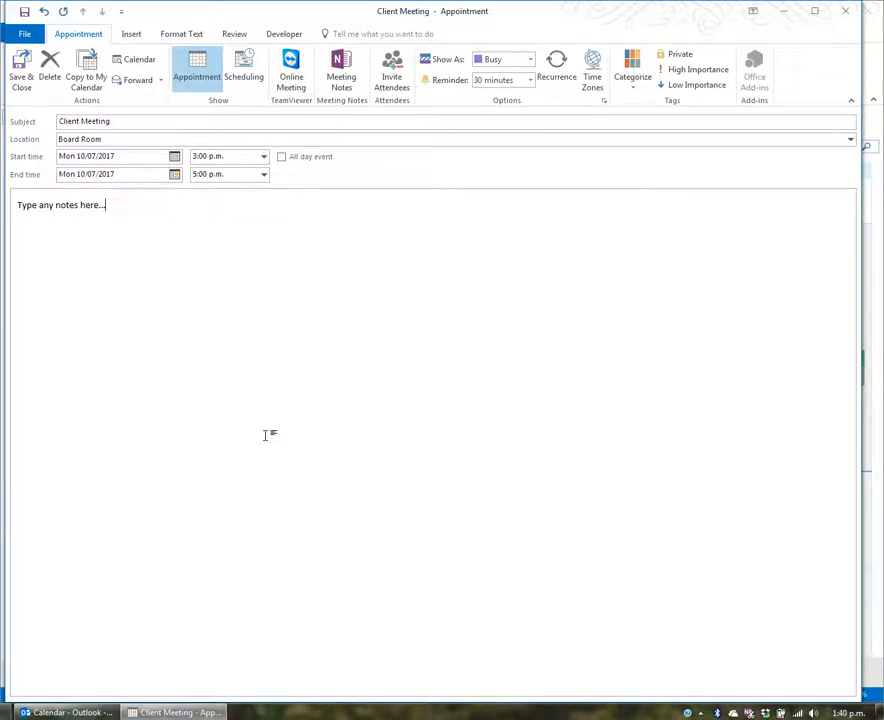
click(22, 76)
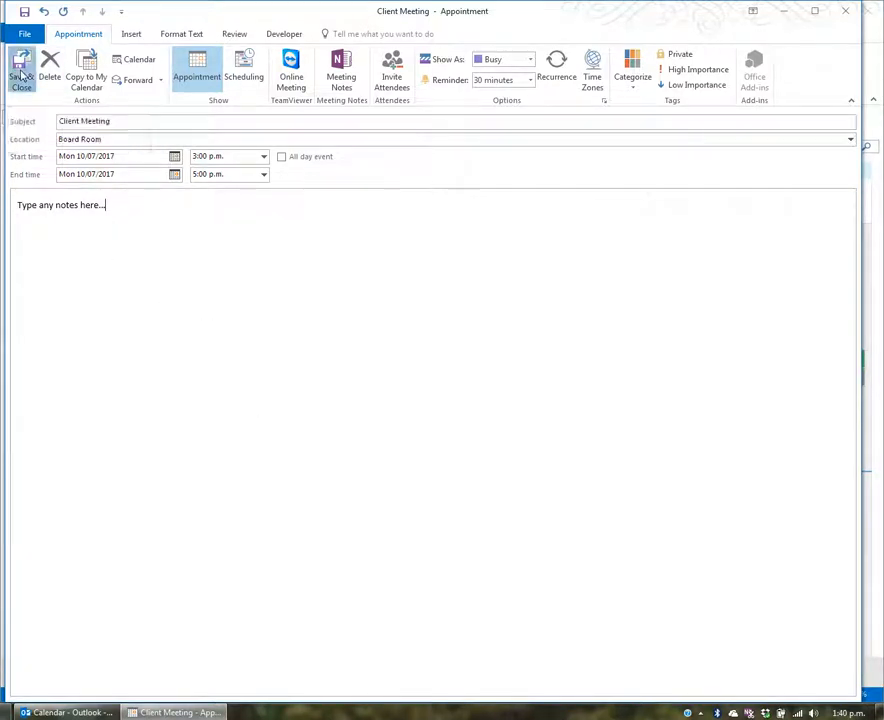
mouse_move(227, 520)
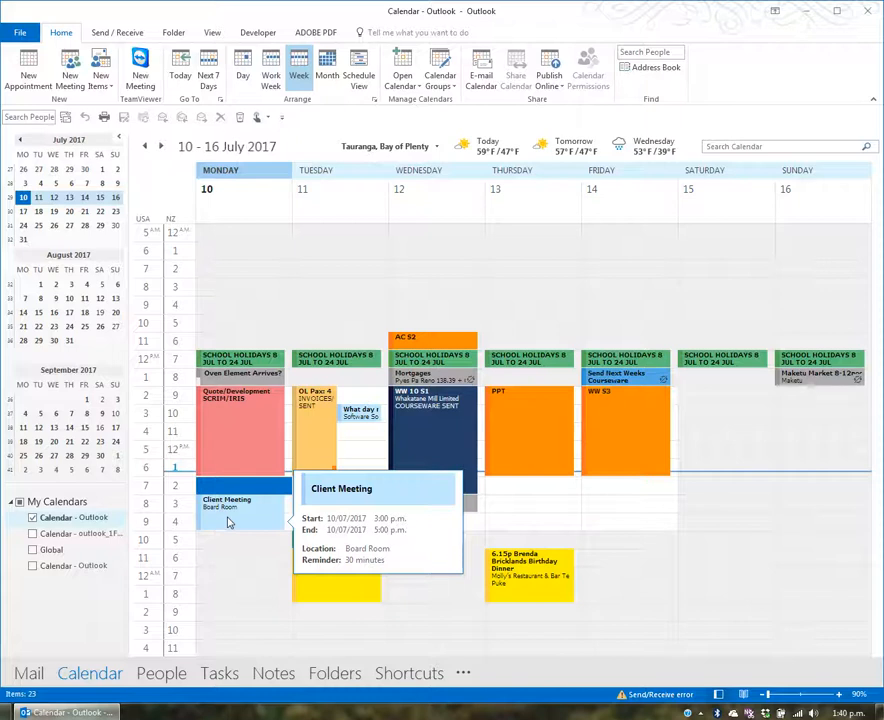
Step: Create a calendar appointment from the Tauranga Quality Upholstery Ltd invoice e-mail in the Inbox
click(345, 675)
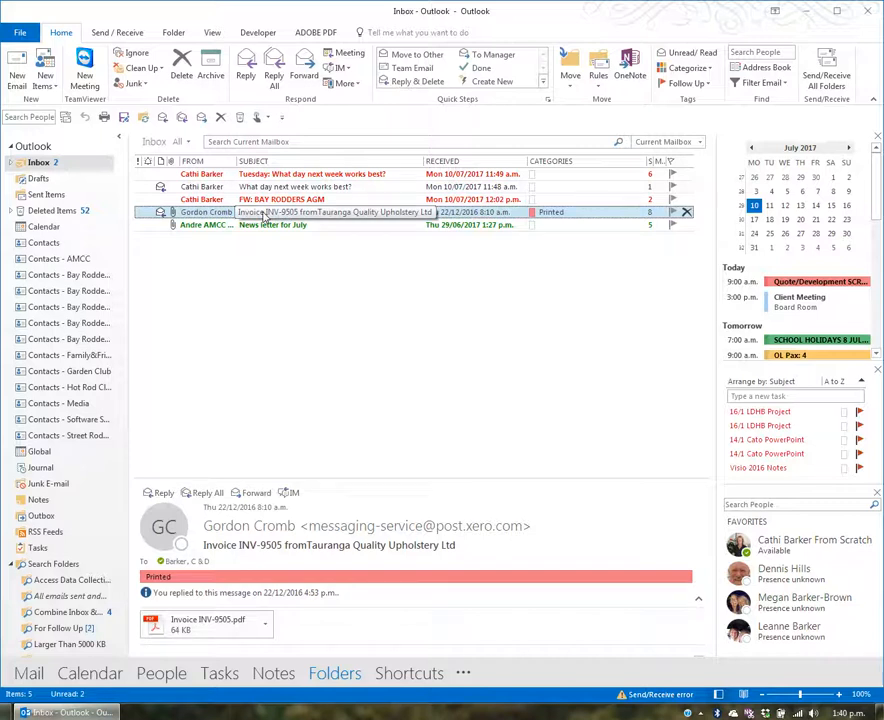
scroll(89, 648, down, 1)
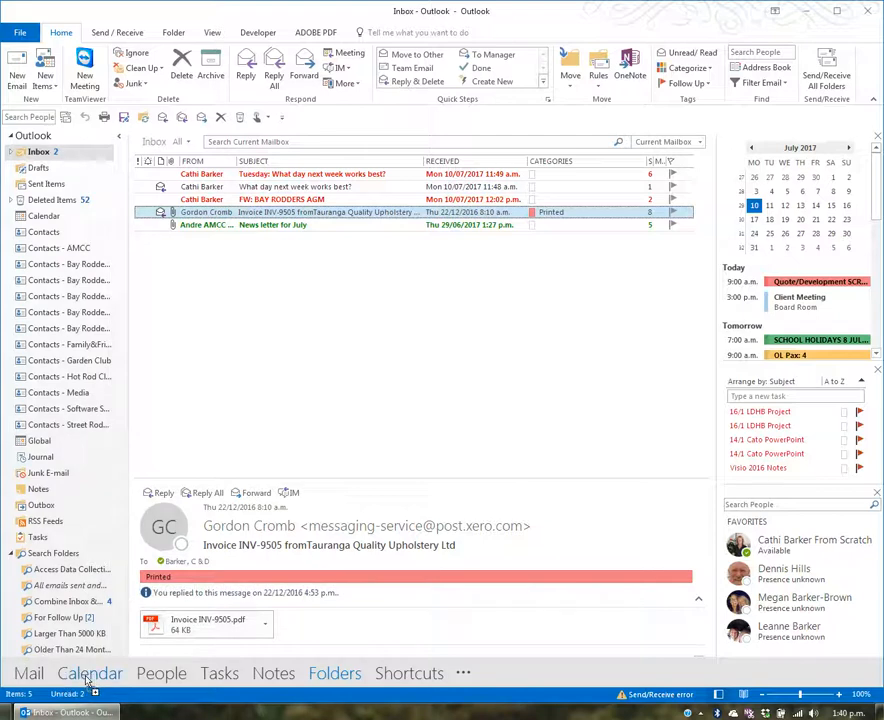
drag(87, 680, 87, 680)
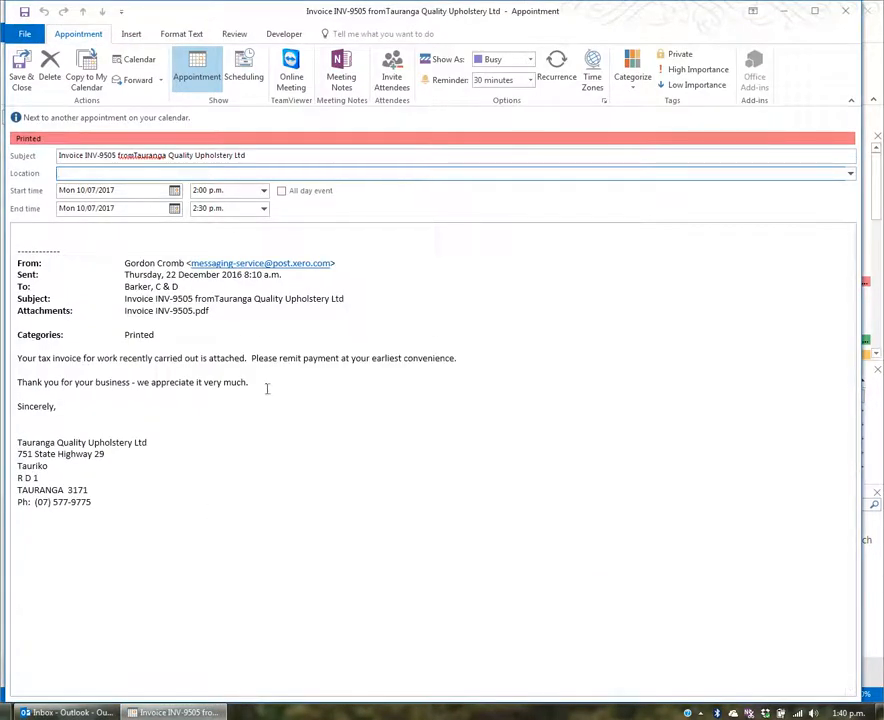
Step: Change the appointment's subject to "Meeting Quality Upholstery Ltd" and set its location to "Board Room"
drag(167, 155, 57, 157)
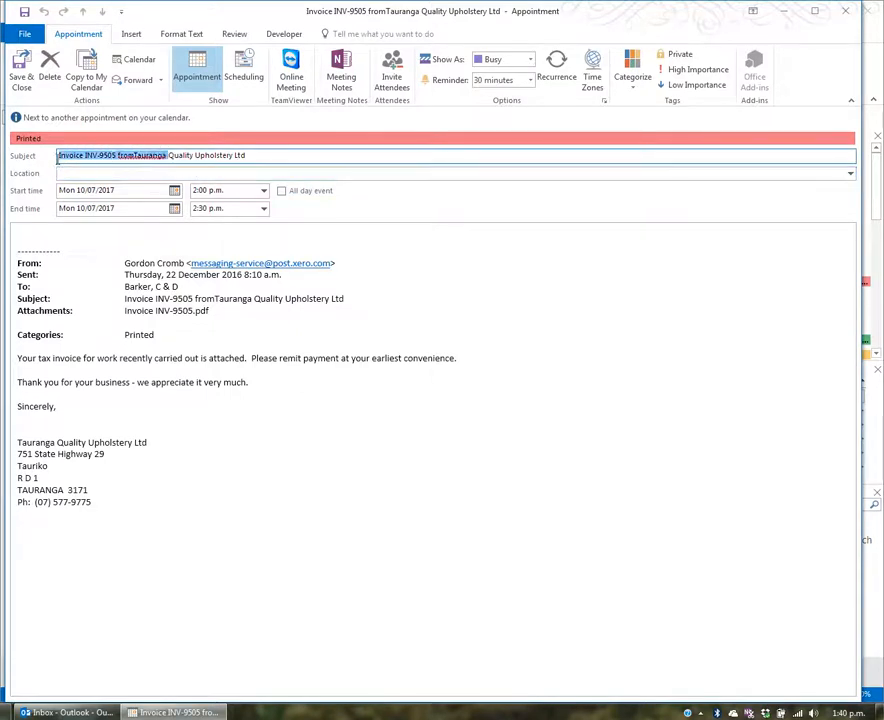
text(Meetin)
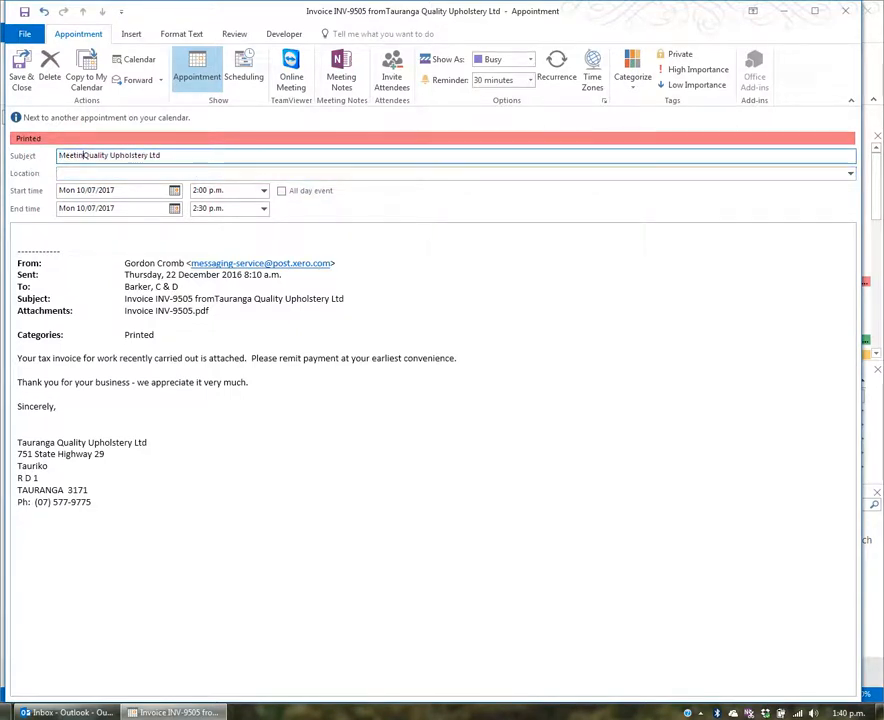
text(g)
key(Tab)
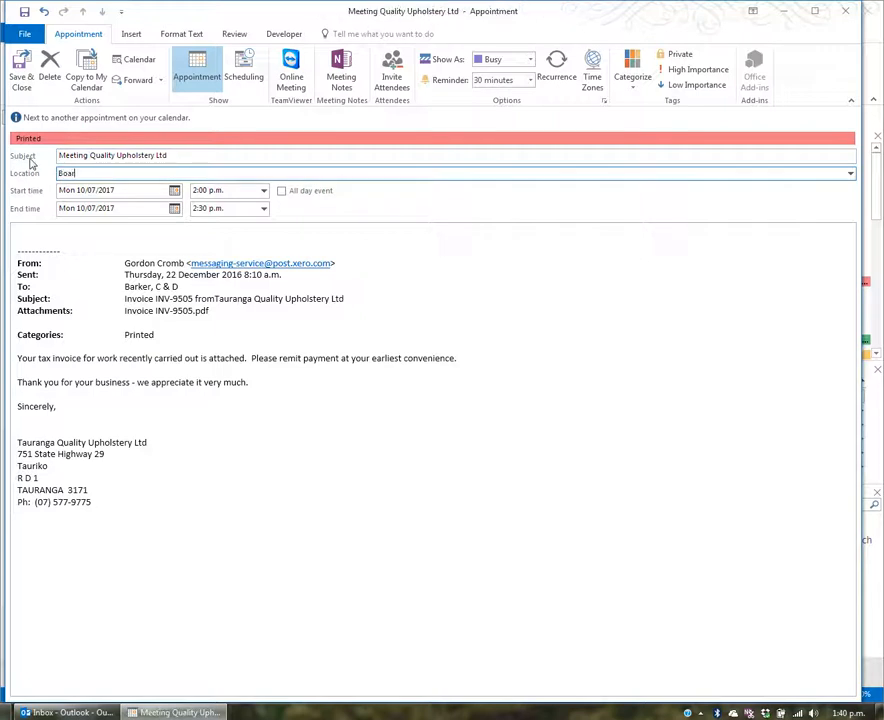
text(Board Room)
Step: Schedule the upholstery meeting for tomorrow from 3:00 p.m. to 4:00 p.m., then save and close it
key(Tab)
text(tomorrow)
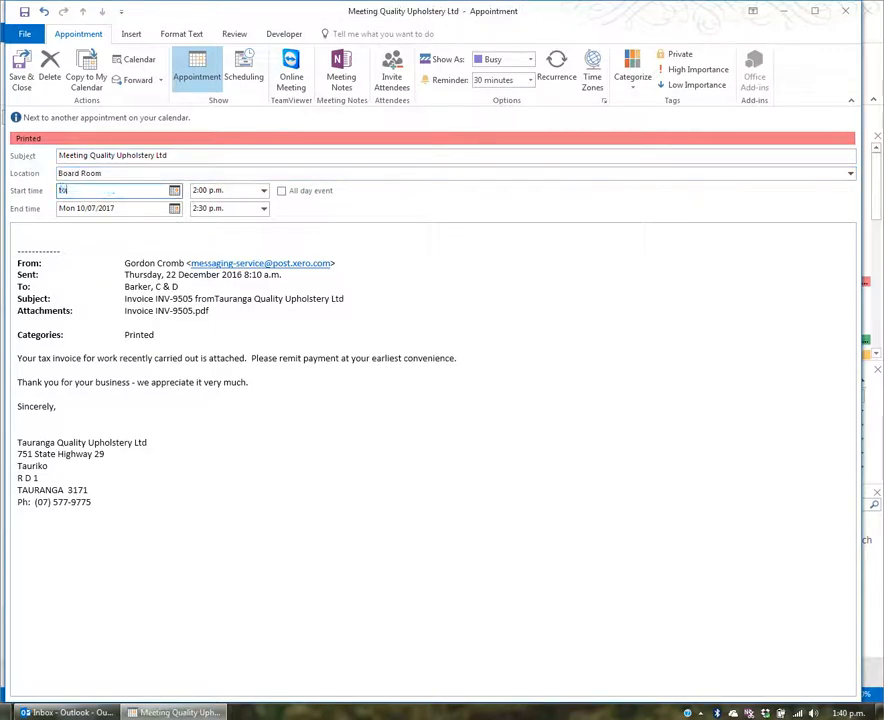
key(Tab)
text(3)
key(Tab)
key(Tab)
key(Tab)
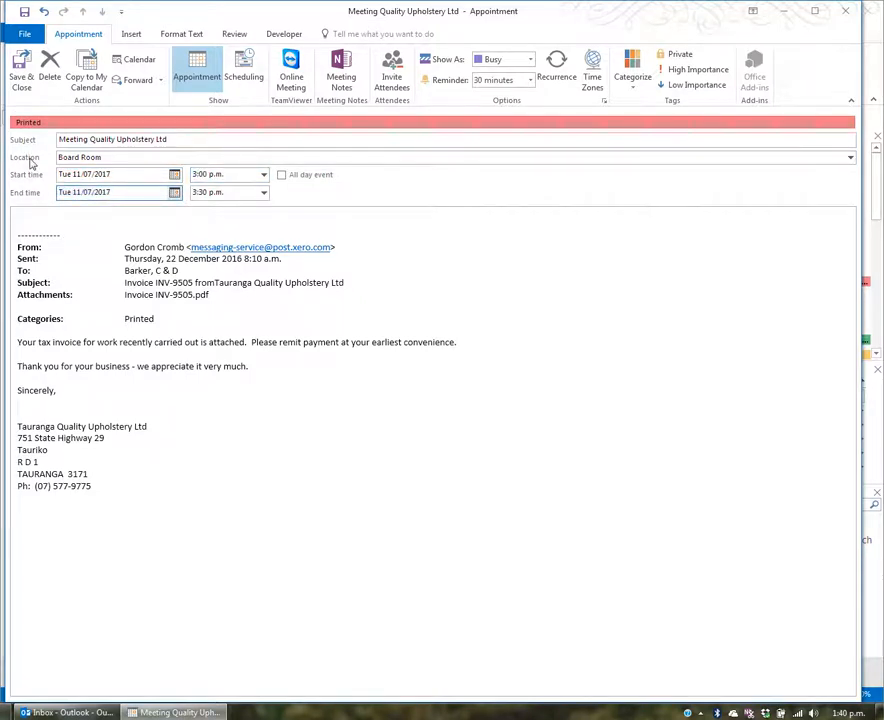
text(4)
key(Tab)
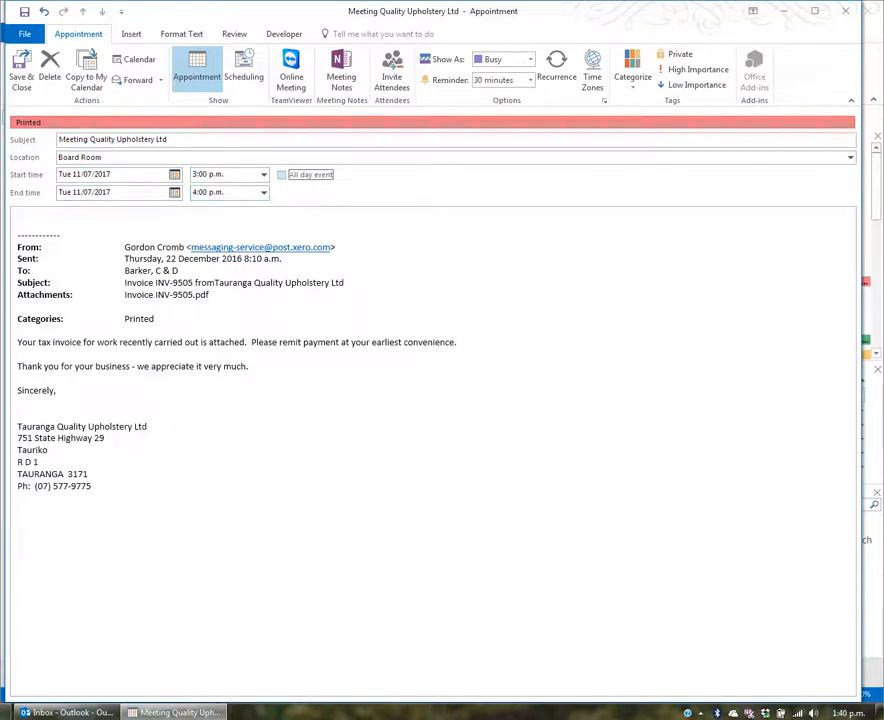
click(20, 62)
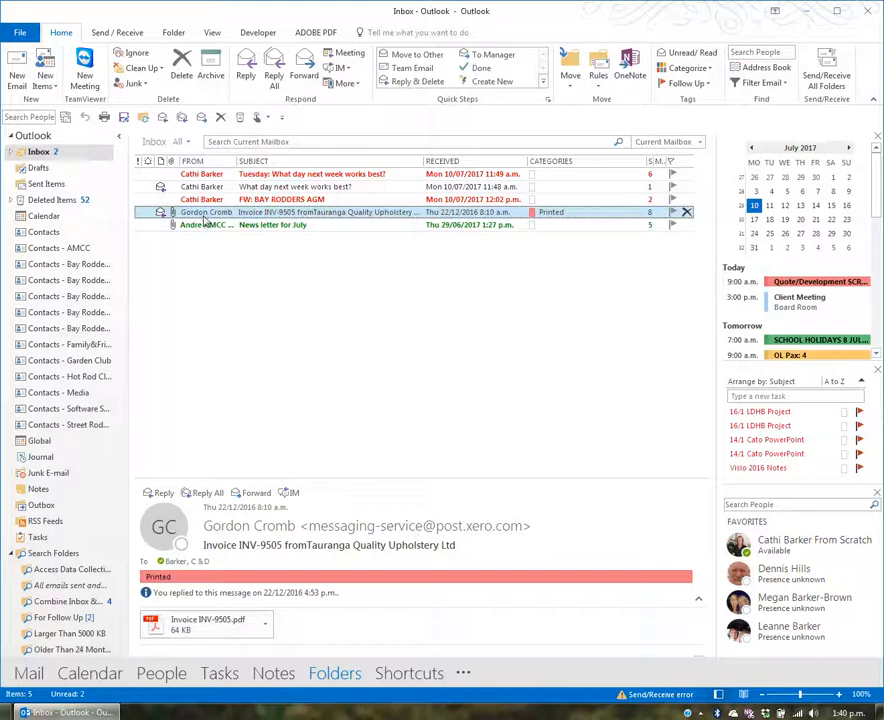
Step: Show the calendar week of 10 to 16 July and review the upholstery meeting's details and included e-mail text
click(89, 673)
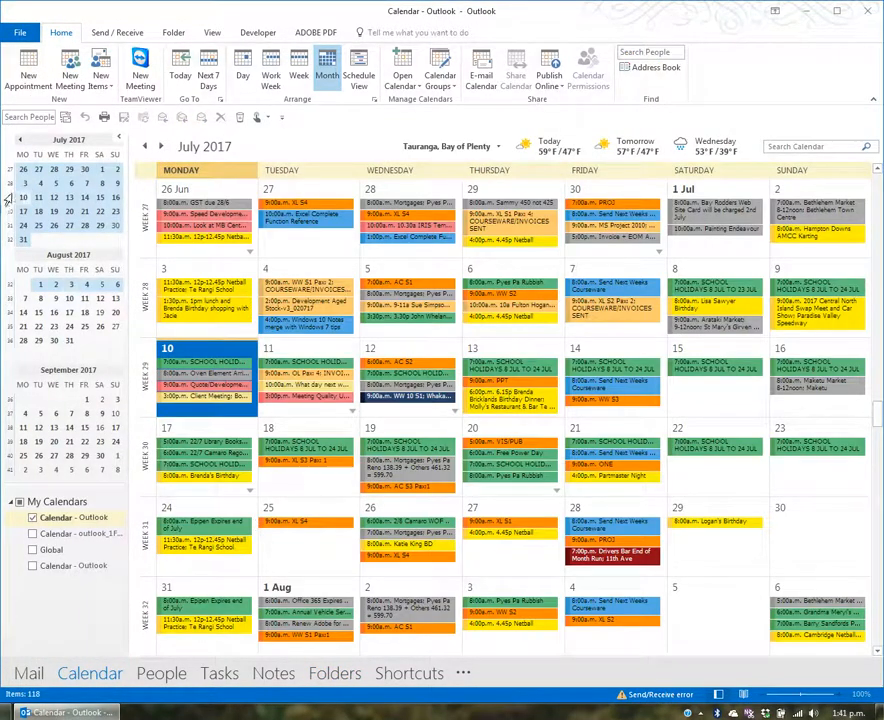
click(8, 197)
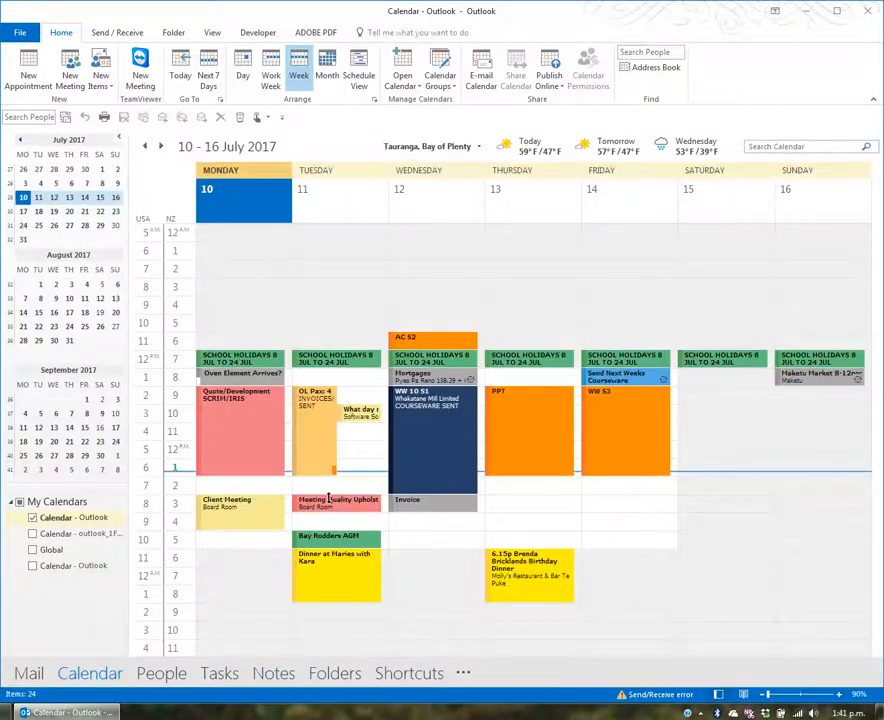
mouse_move(330, 510)
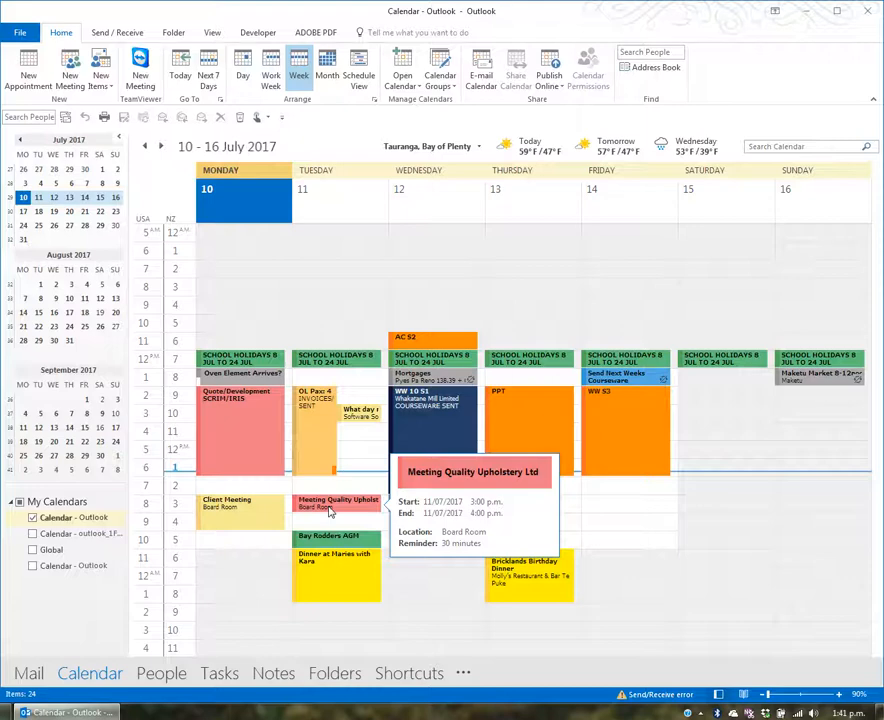
double_click(335, 508)
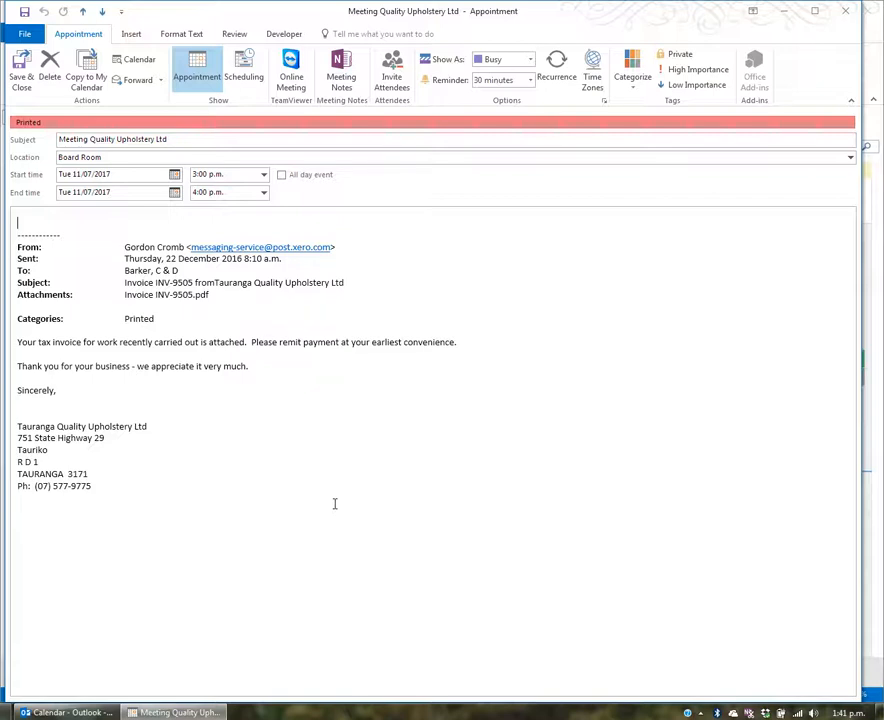
click(845, 11)
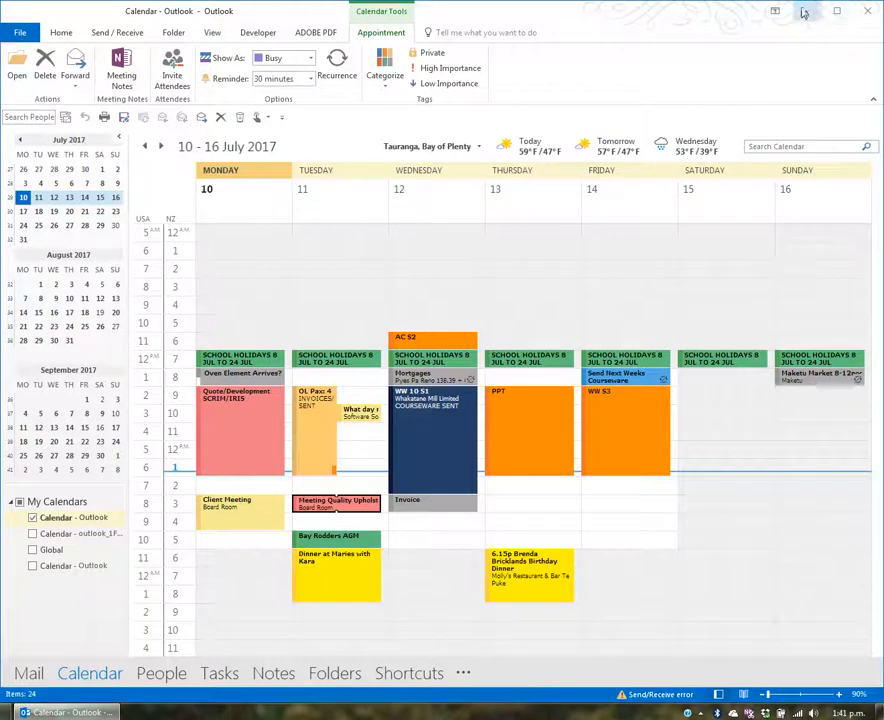
Step: Browse the calendar weeks of 17 July, 3 July and 26 June, then return to the week of 10 July
click(20, 212)
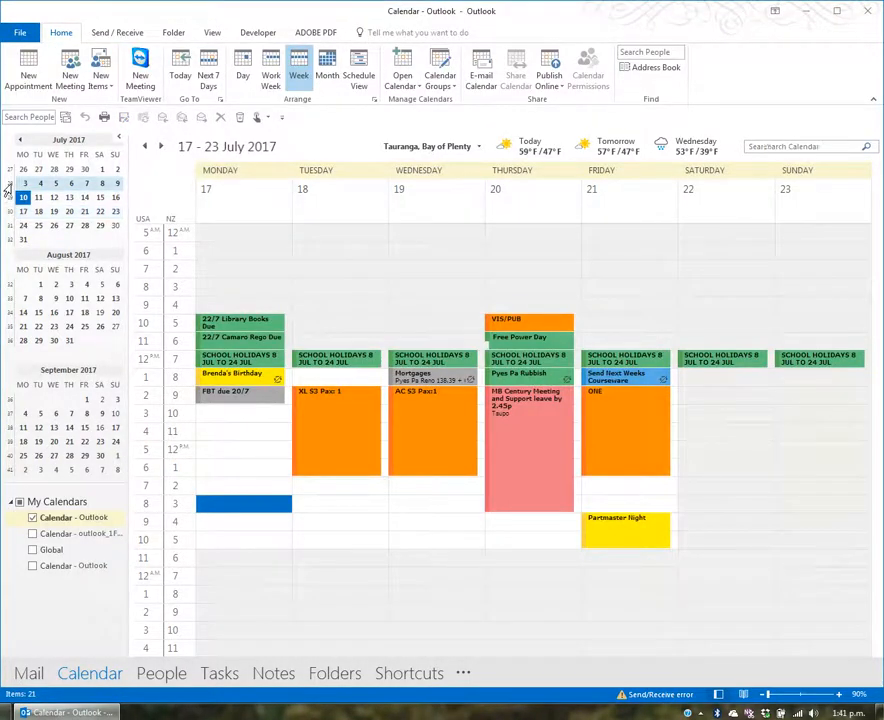
click(7, 183)
click(7, 170)
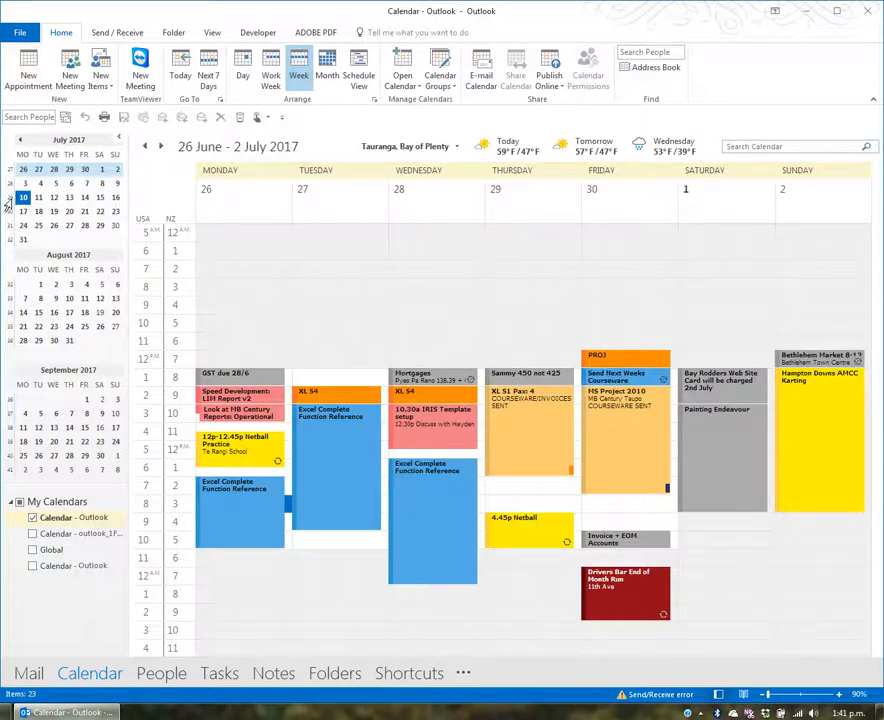
click(7, 198)
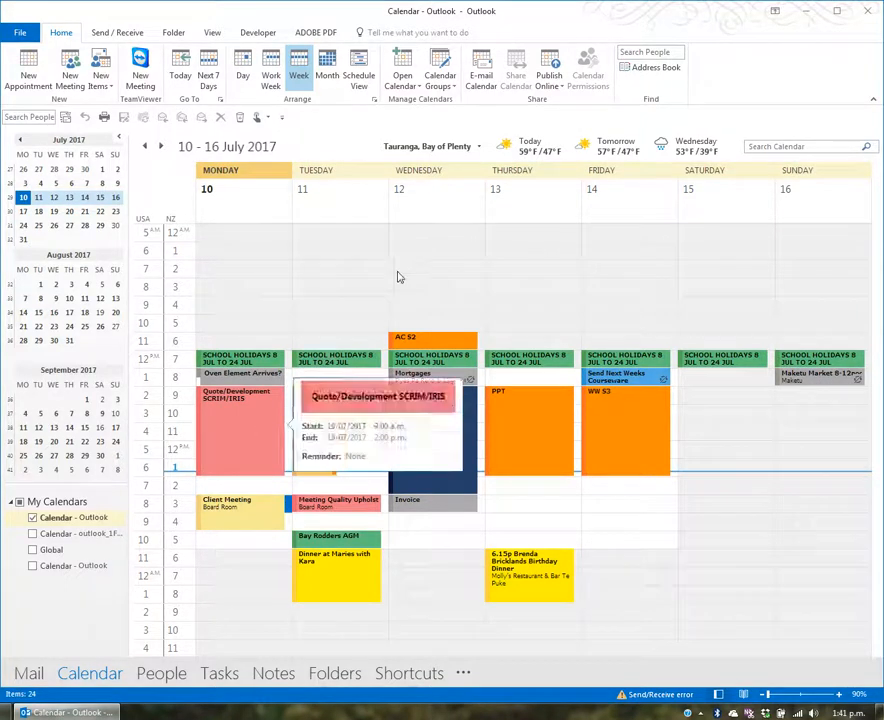
Step: Review the full list of colour categories for Monday's Quote/Development SCRIM/IRIS appointment, then close it without changes
click(240, 432)
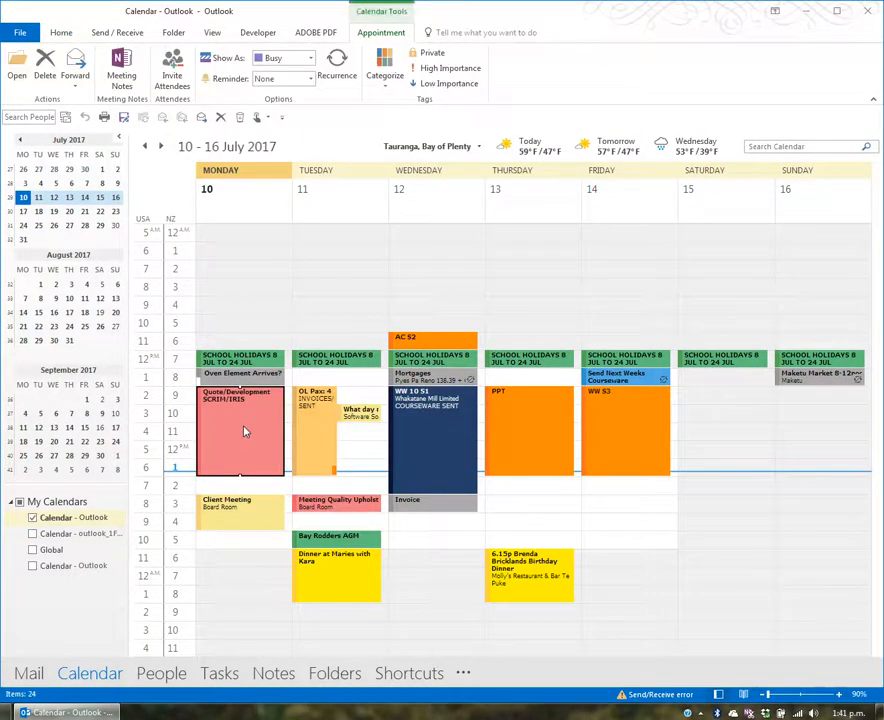
click(383, 86)
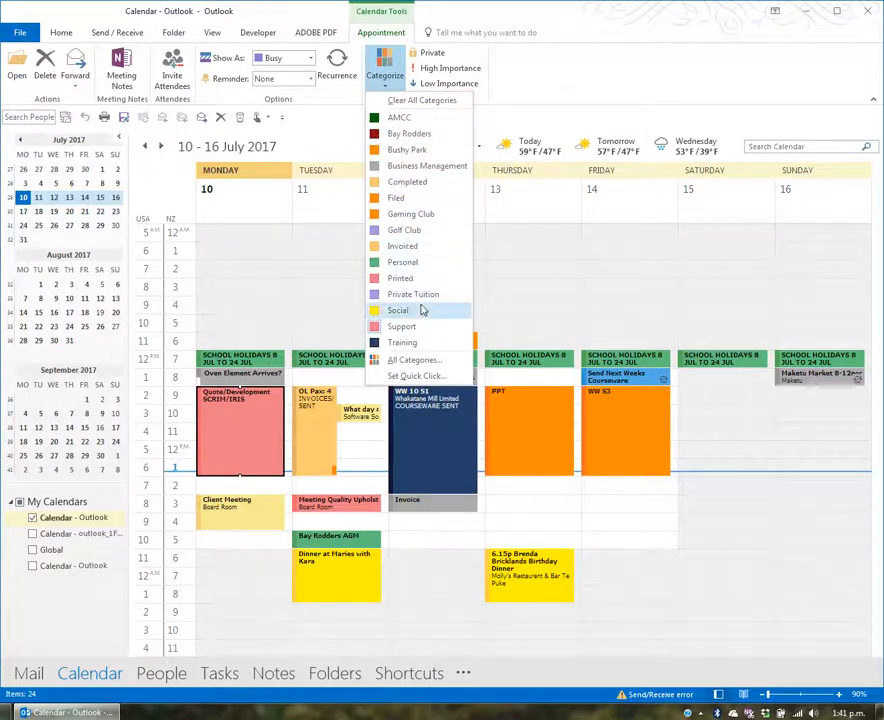
click(432, 364)
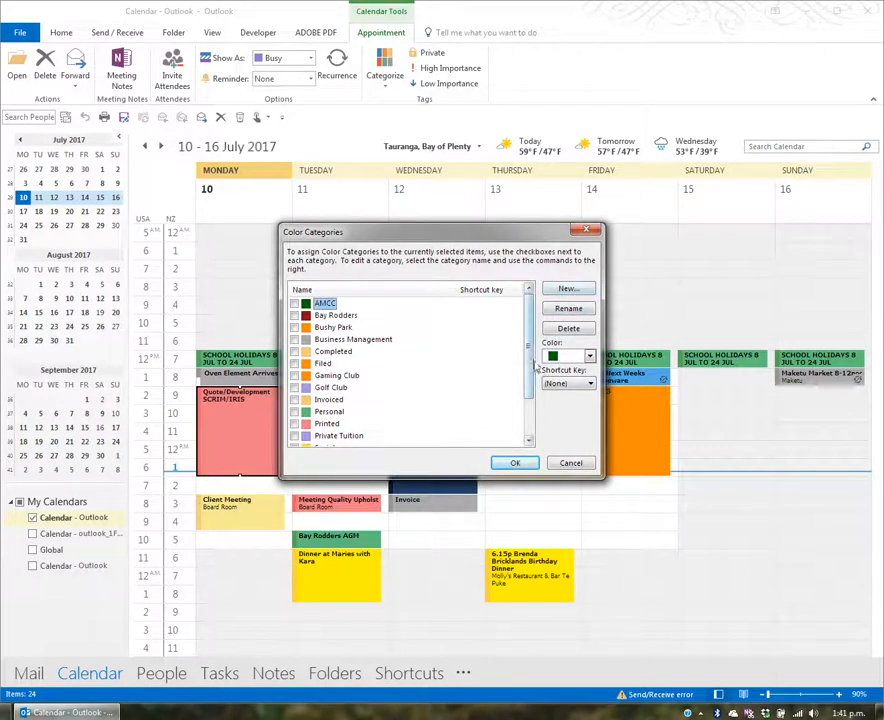
scroll(531, 365, down, 3)
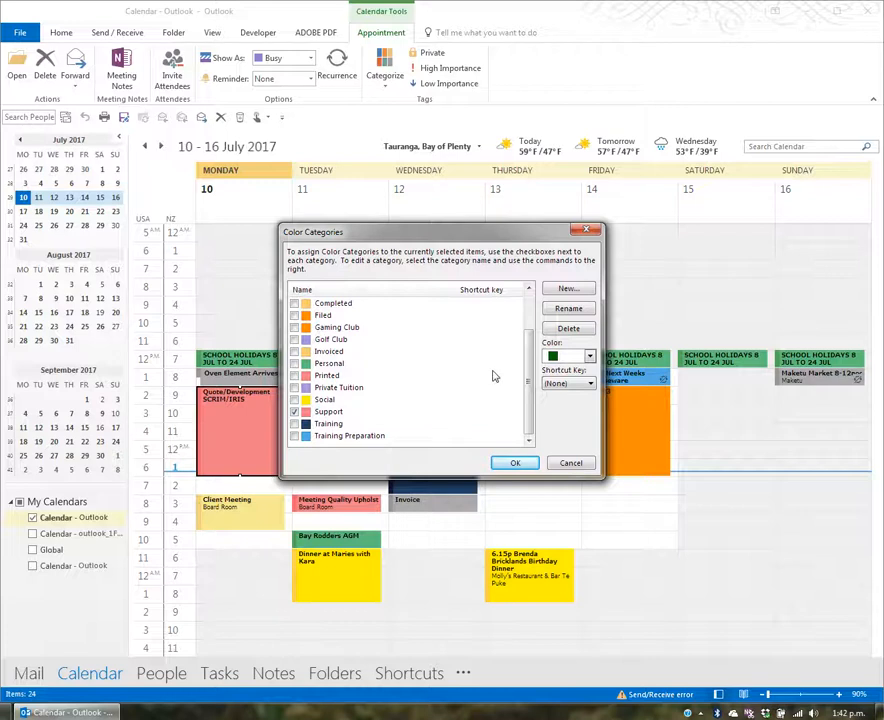
drag(530, 391, 529, 356)
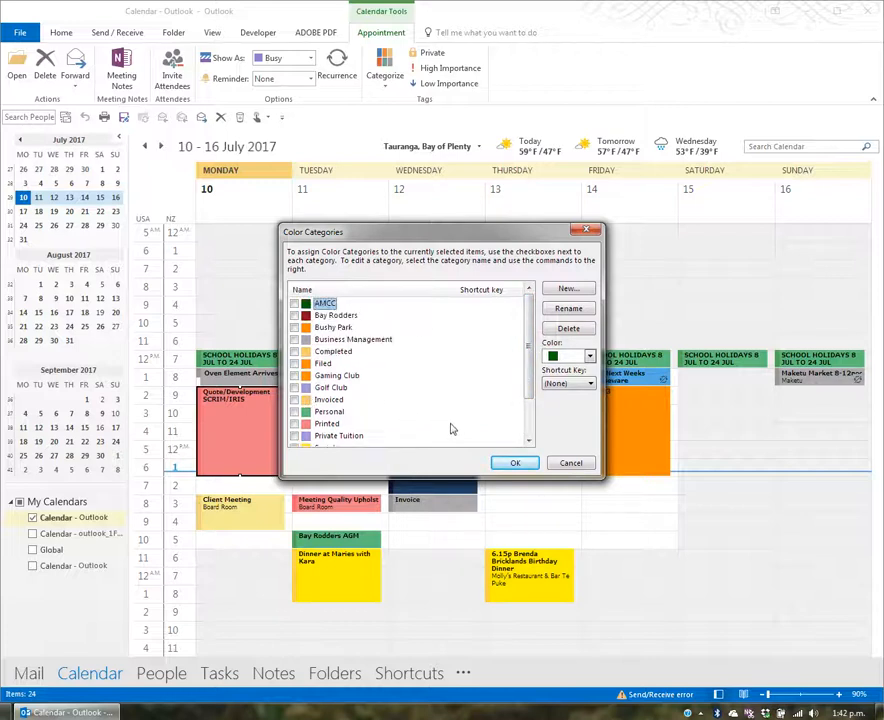
click(584, 465)
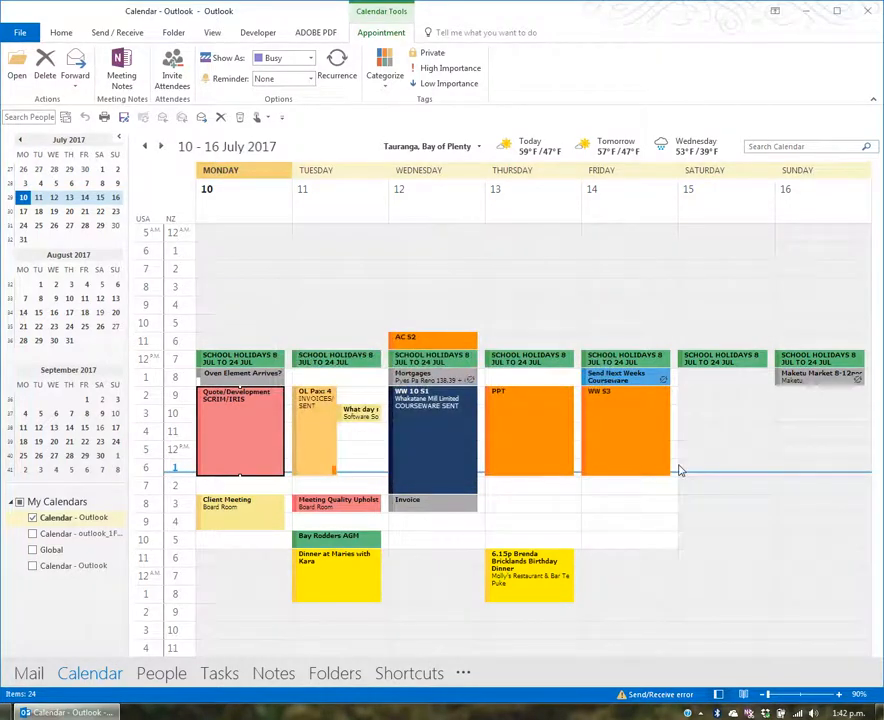
Step: Add the Training category to Monday's Quote/Development SCRIM/IRIS appointment and check its colour markings in the calendar
right_click(243, 429)
mouse_move(272, 516)
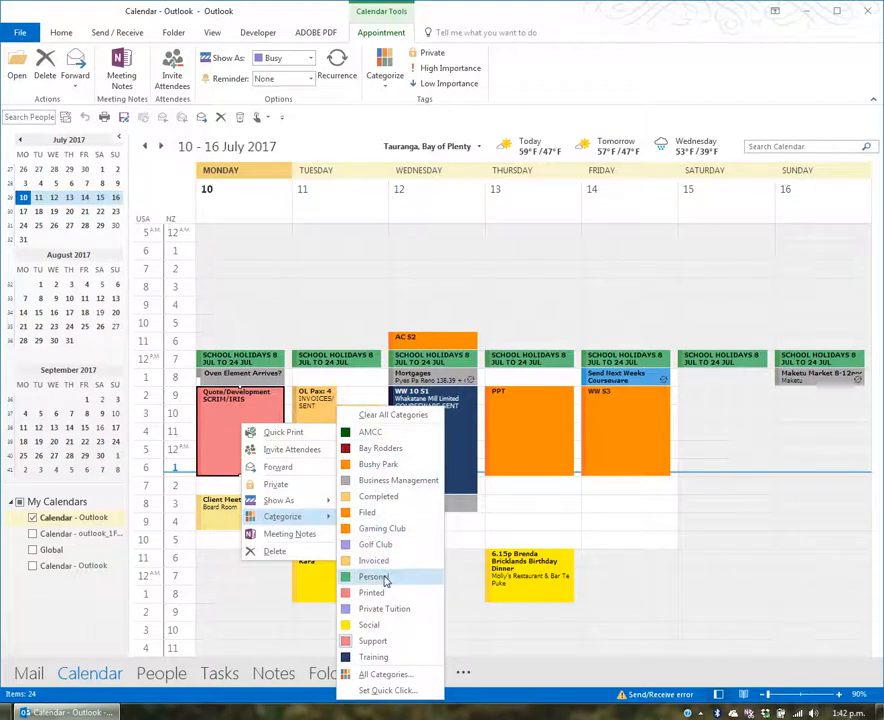
click(402, 658)
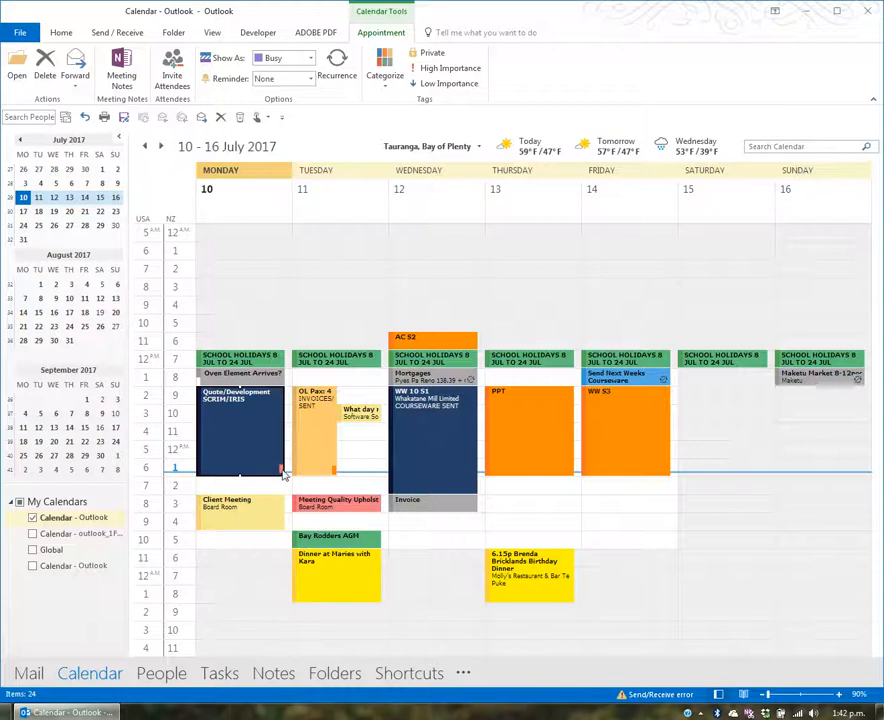
mouse_move(252, 478)
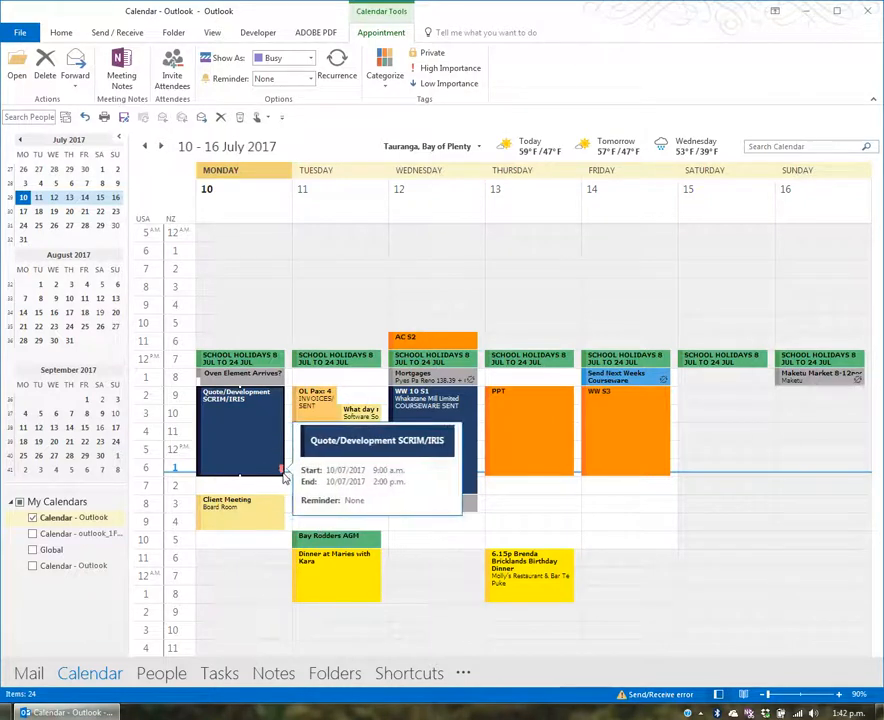
Step: Clear all categories from Monday's Quote/Development SCRIM/IRIS appointment, then assign it only the Support category
right_click(243, 434)
mouse_move(279, 527)
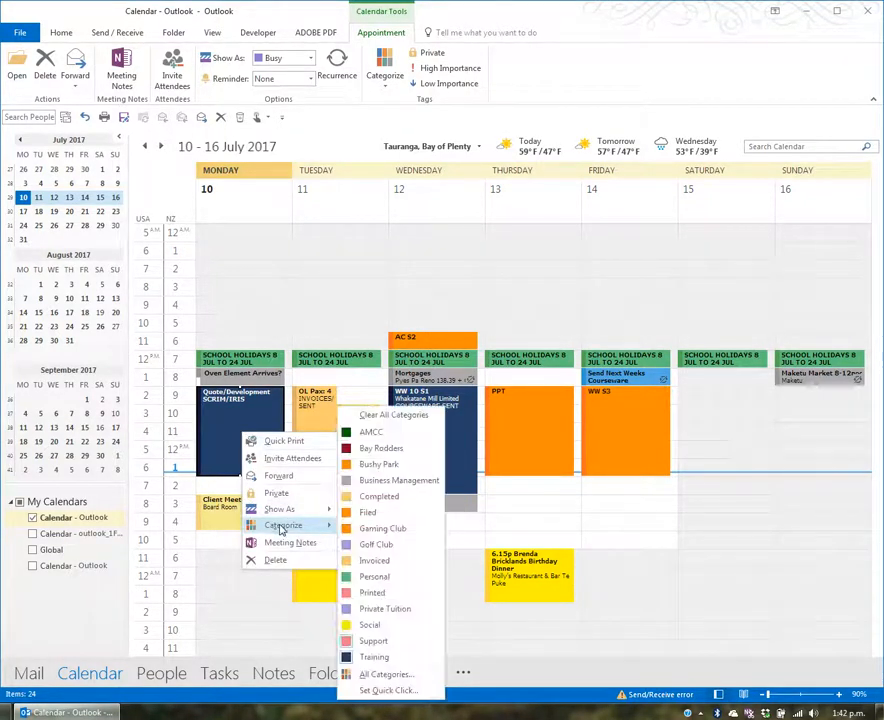
click(393, 421)
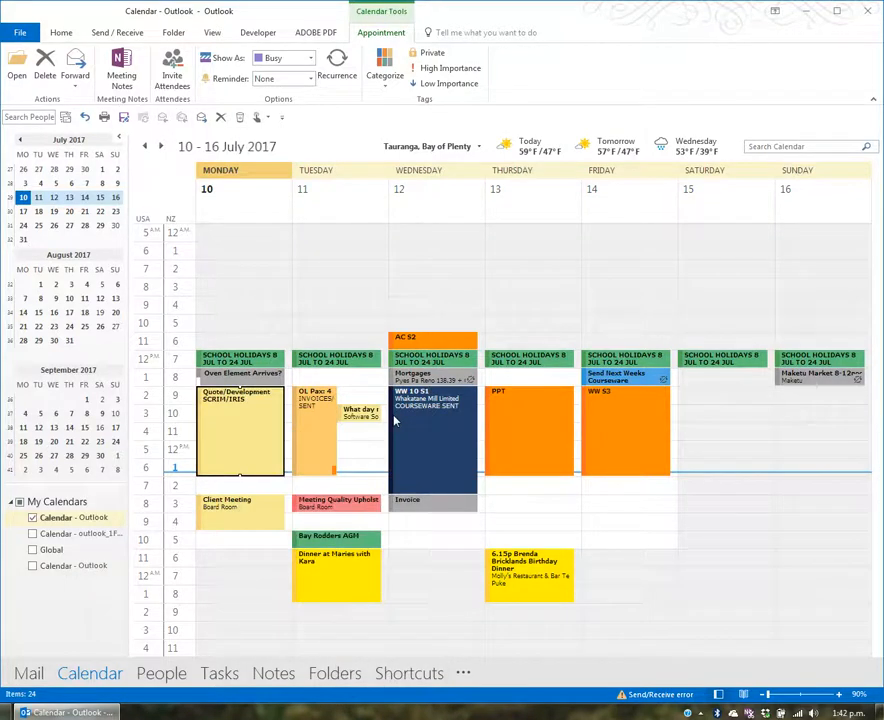
right_click(240, 423)
mouse_move(293, 517)
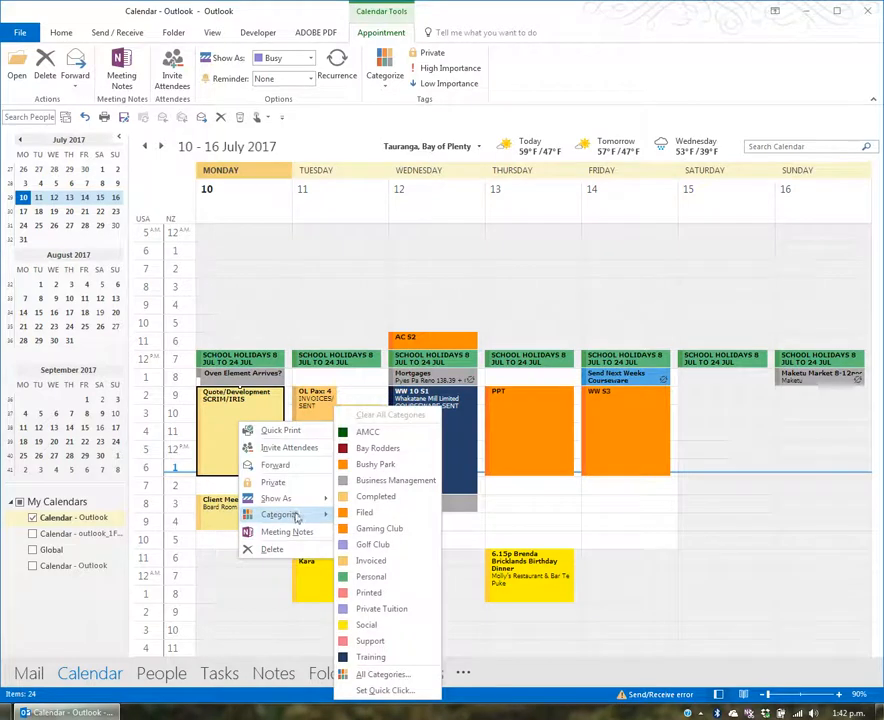
click(393, 643)
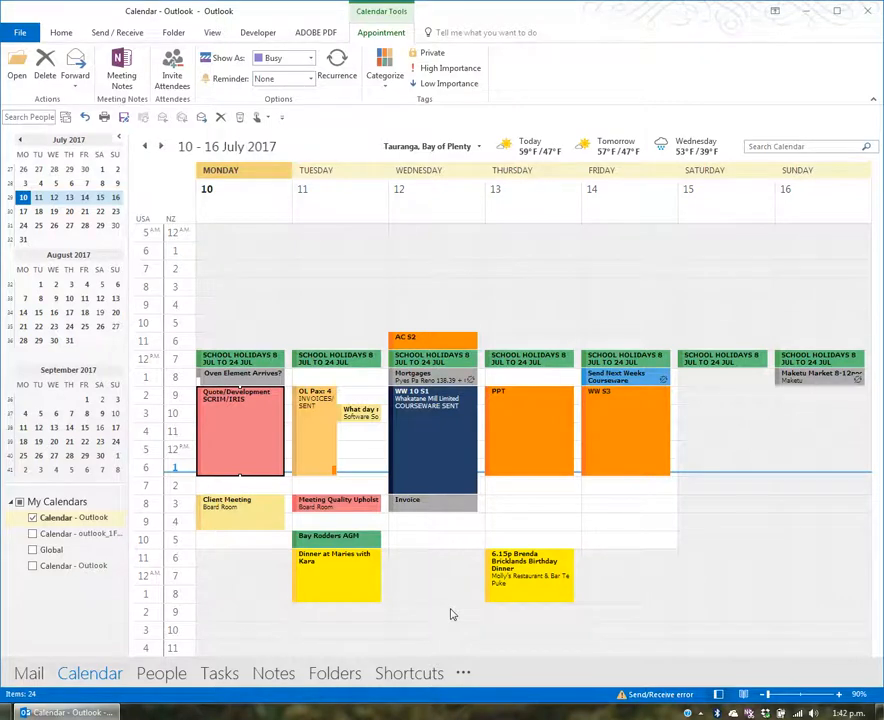
Step: Open Monday's Client Meeting appointment, assign it the Support category, then save and close it
double_click(262, 518)
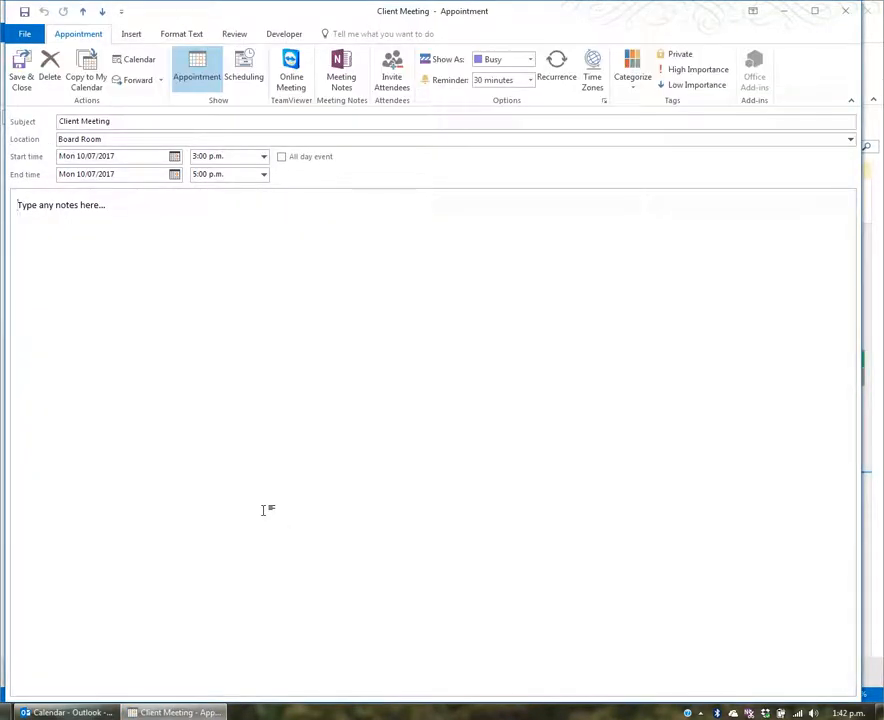
click(635, 86)
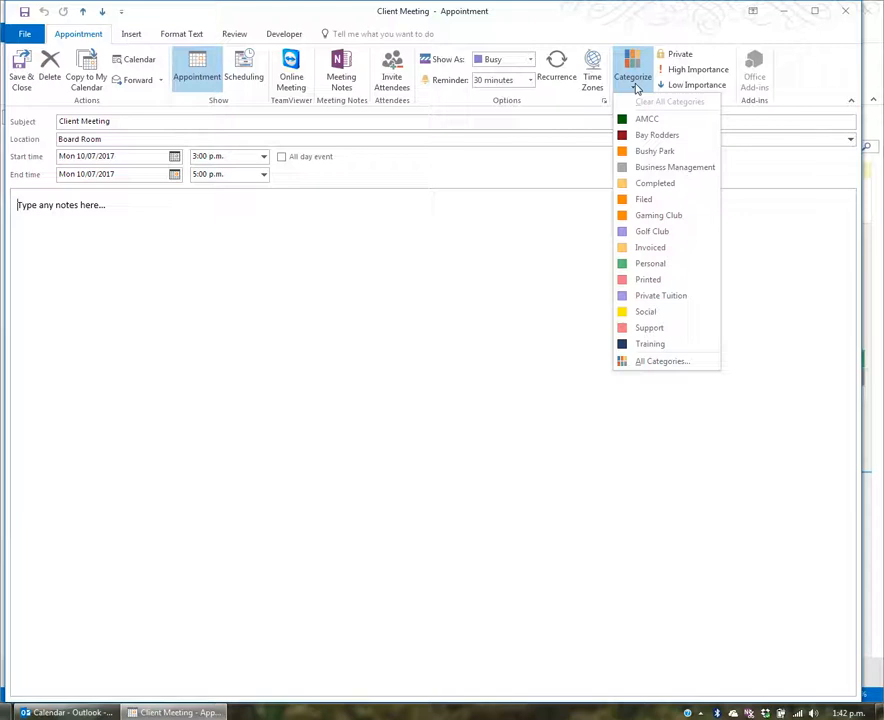
click(668, 334)
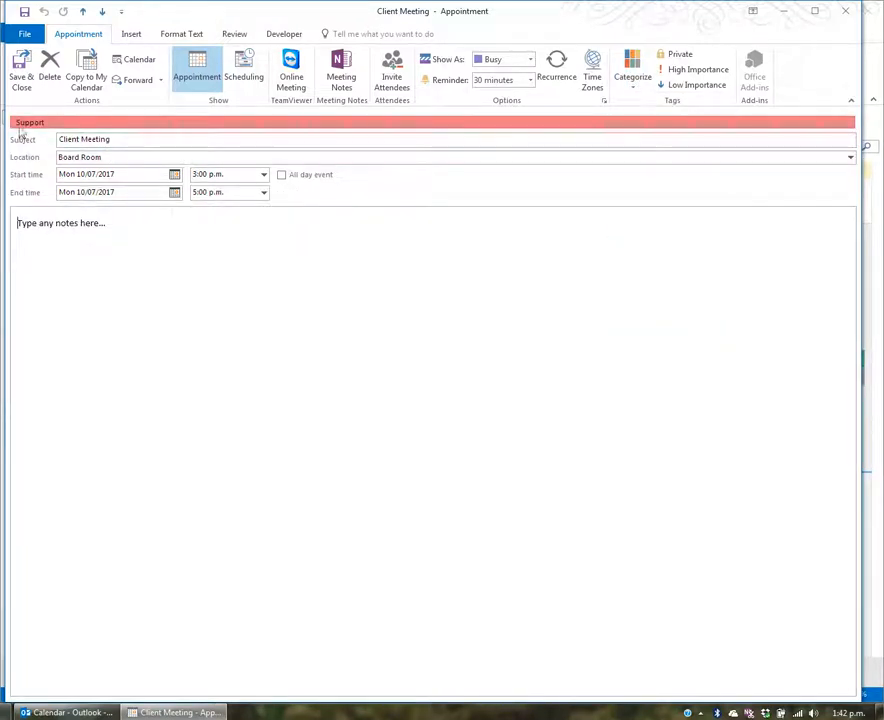
click(20, 72)
mouse_move(236, 520)
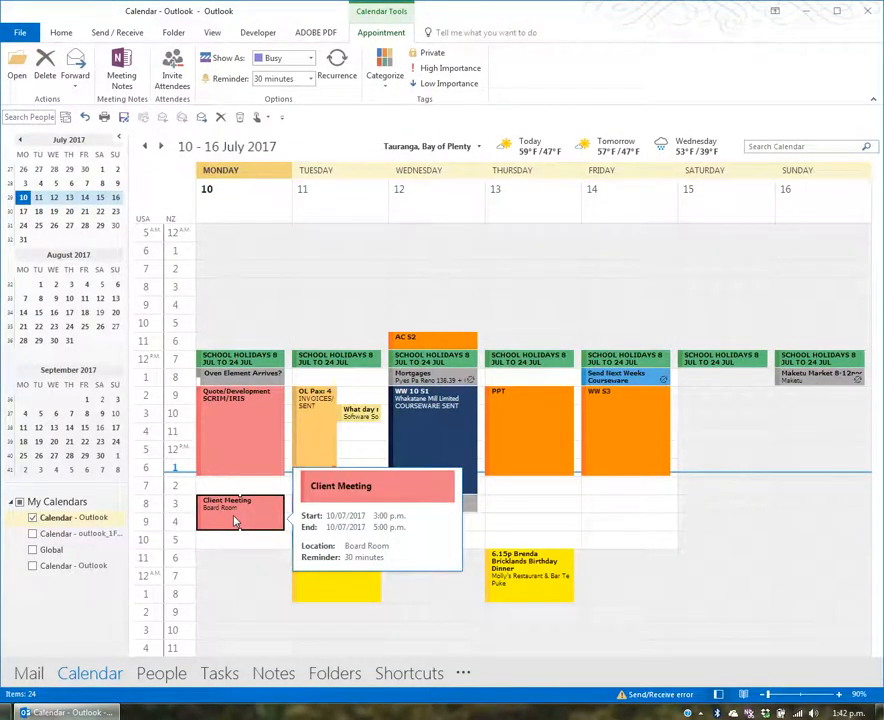